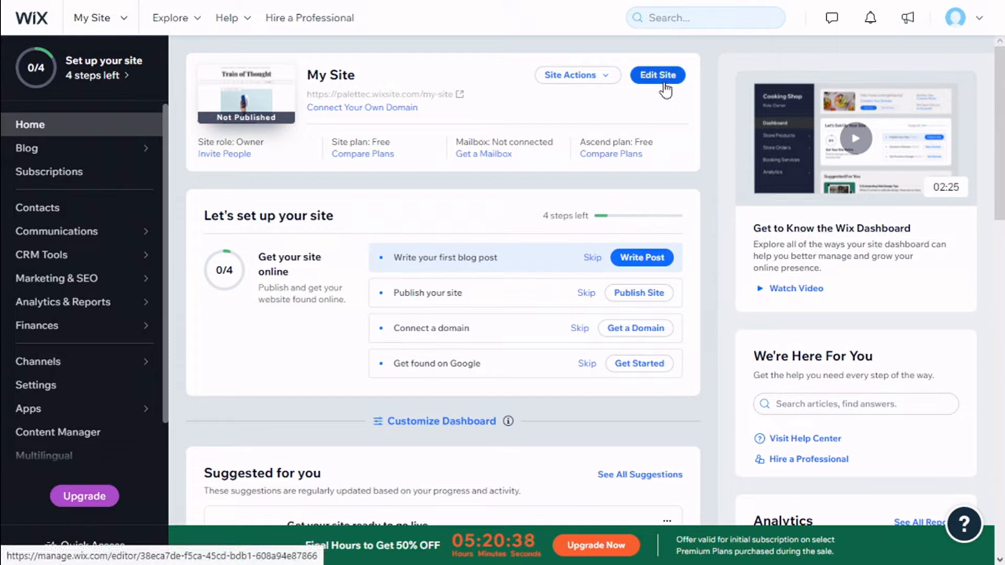
Open My Site in the site editor and bring up its Multilingual settings.
click(664, 85)
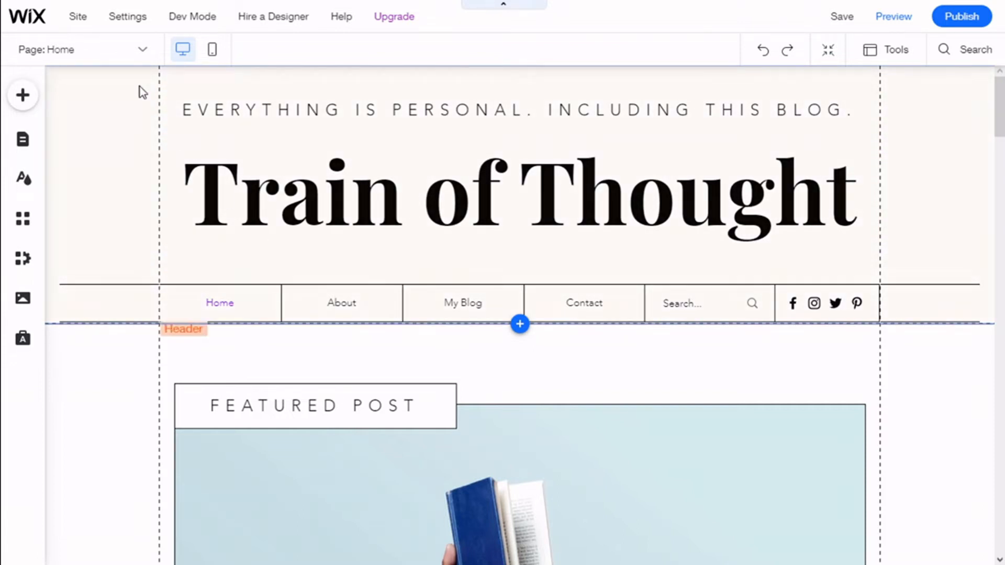
mouse_move(127, 26)
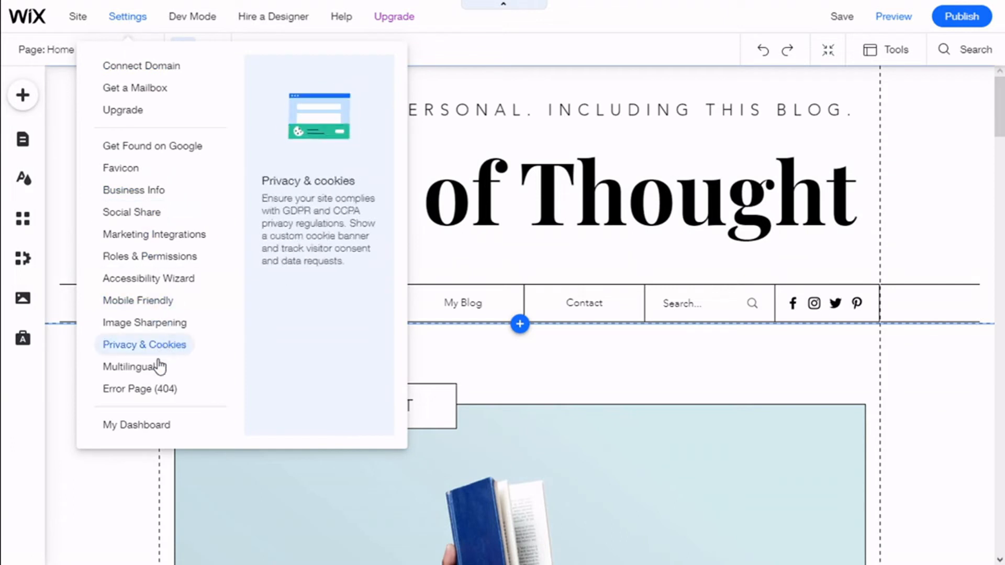
click(148, 373)
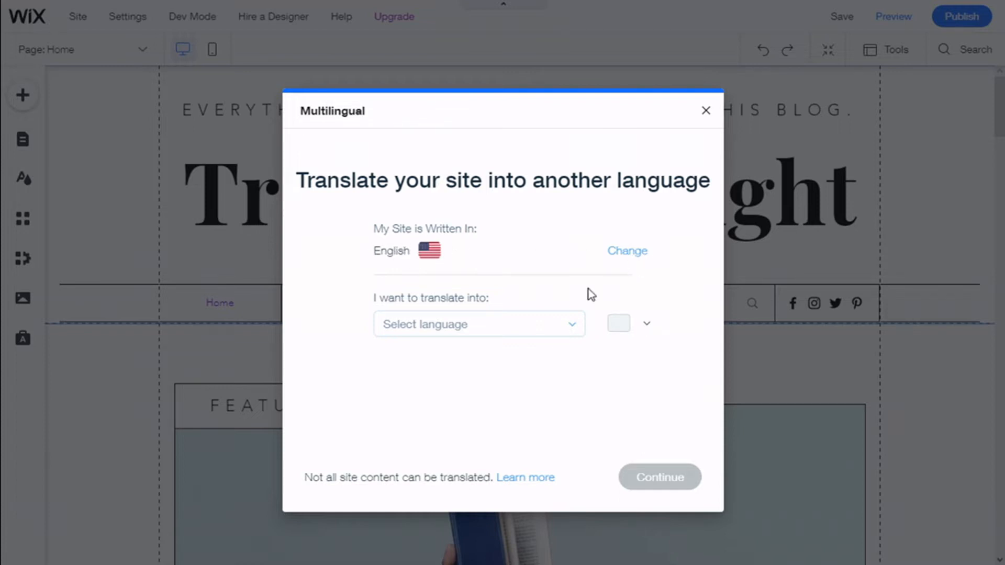
Choose Spanish as the language to translate the site into.
click(487, 330)
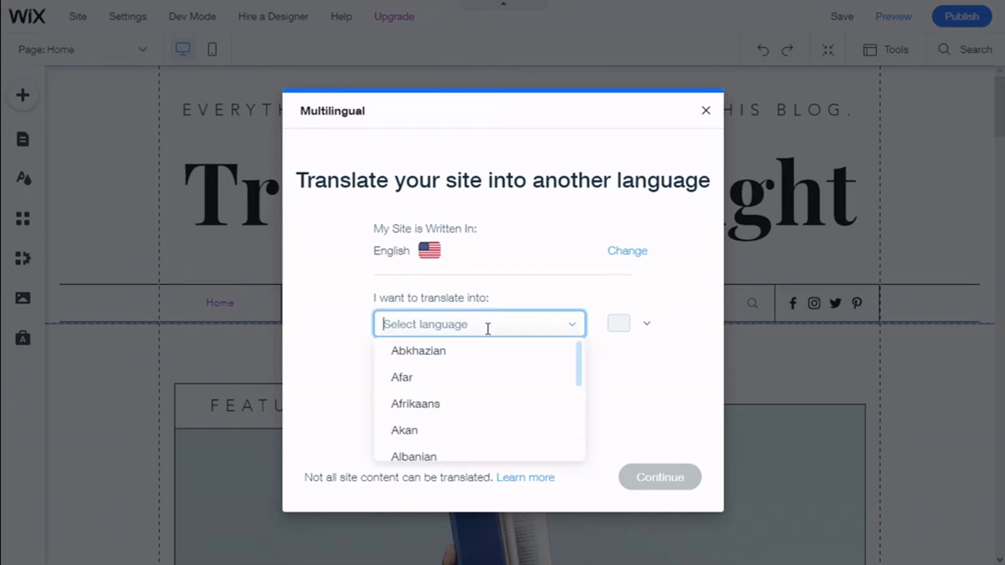
text(spa)
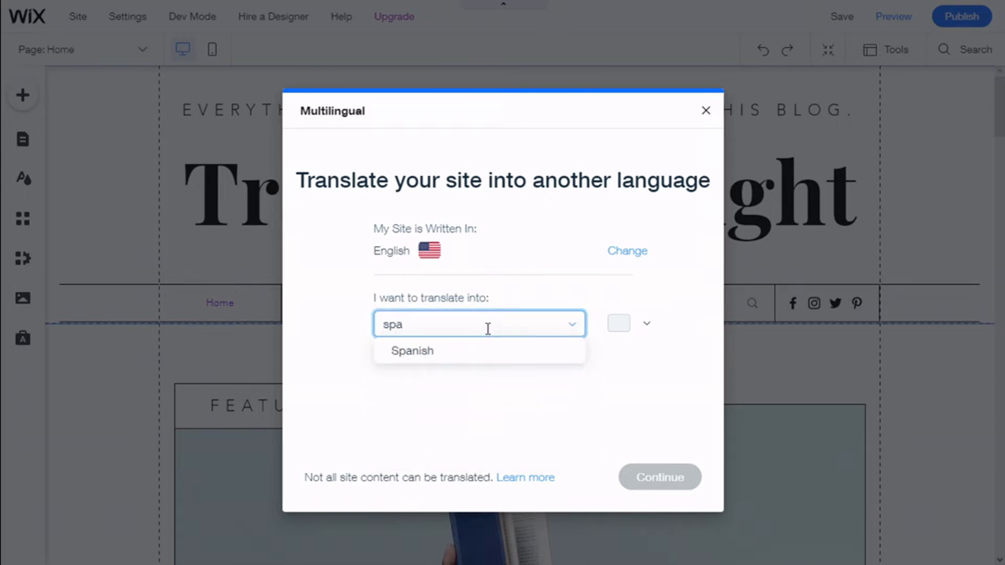
click(450, 353)
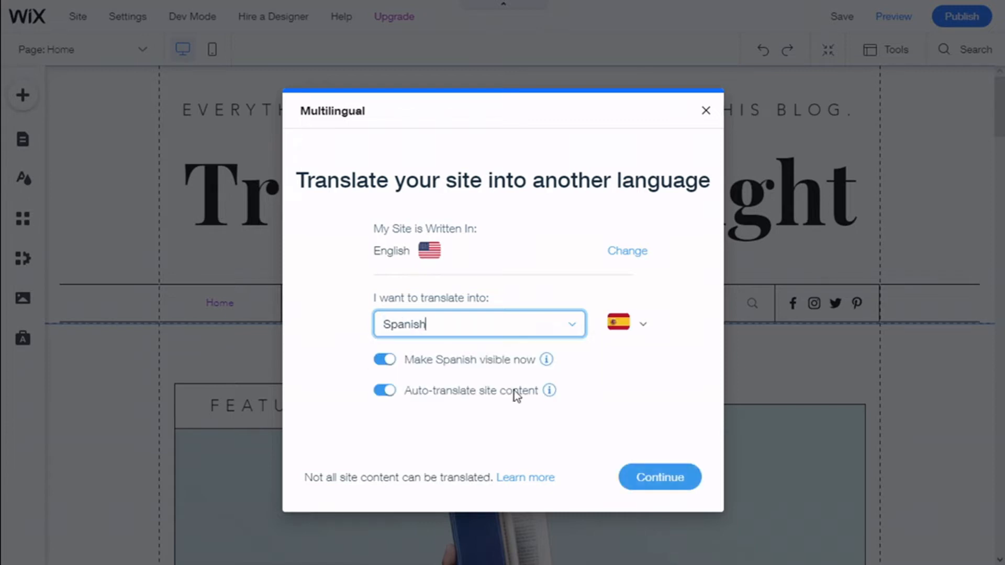
Look through the country flags offered for Spanish, keeping the Spain flag.
click(642, 331)
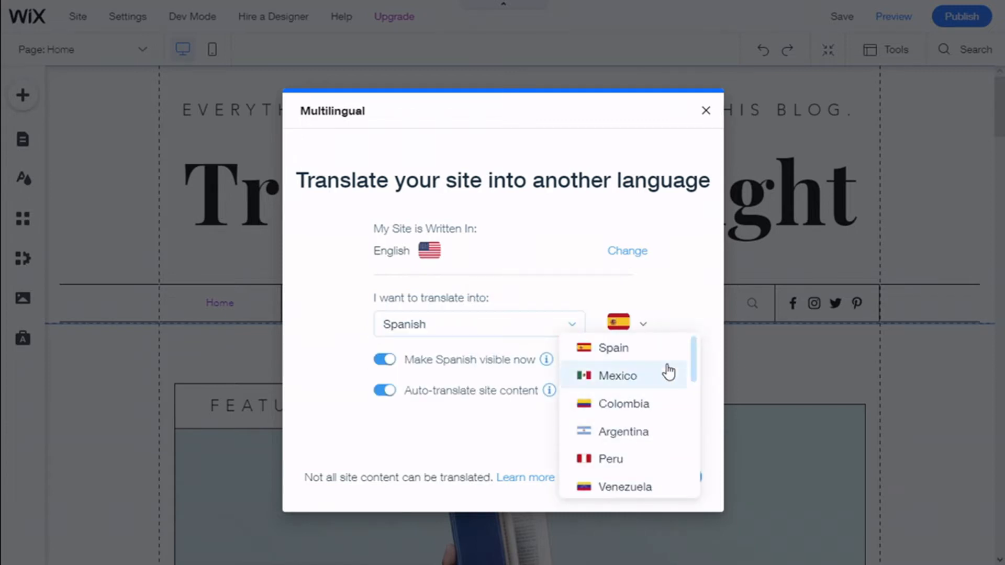
scroll(665, 395, down, 3)
scroll(663, 399, down, 5)
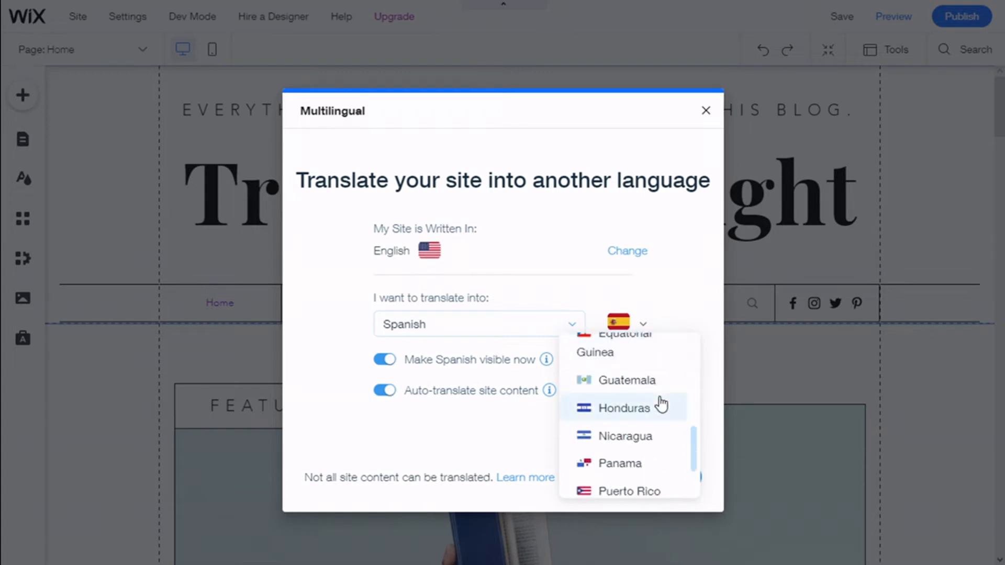
scroll(651, 456, up, 8)
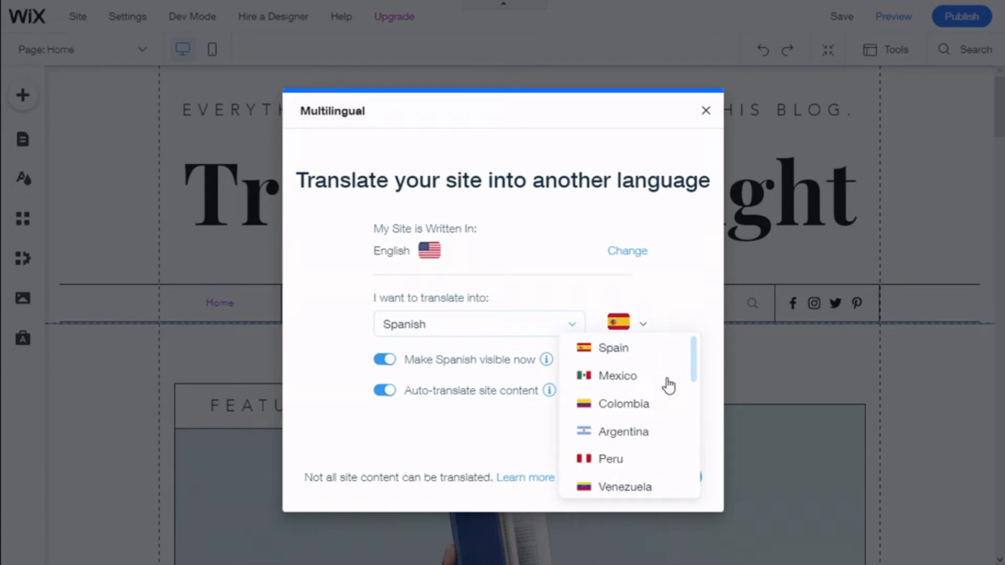
click(678, 321)
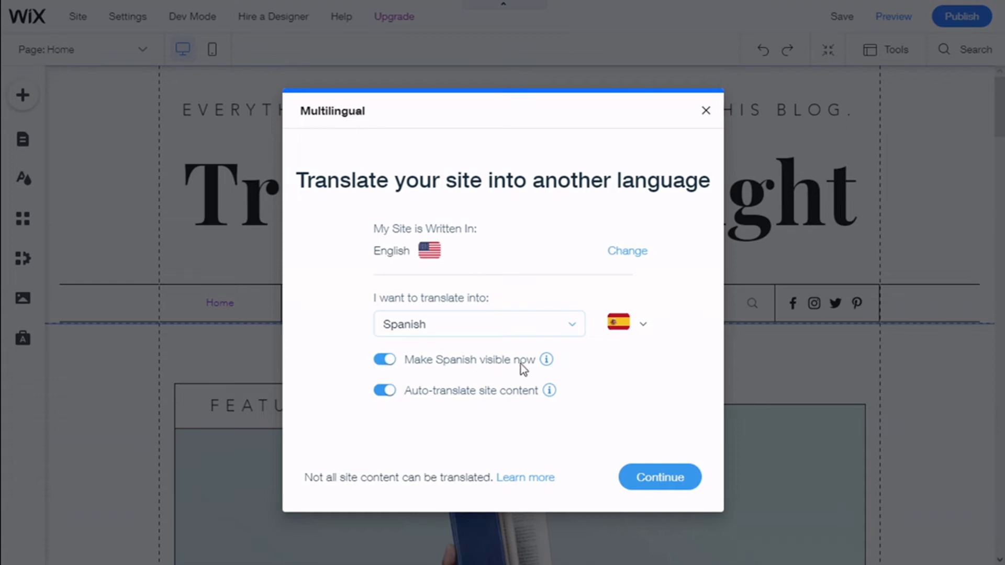
Run the Spanish translation with visibility and auto-translation enabled, and continue to the site.
mouse_move(557, 402)
click(661, 480)
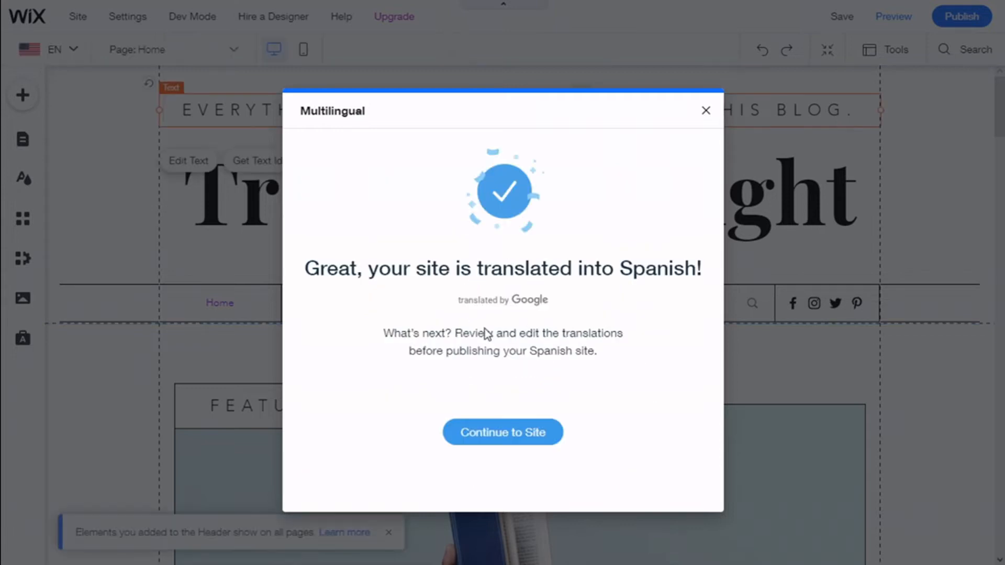
click(522, 446)
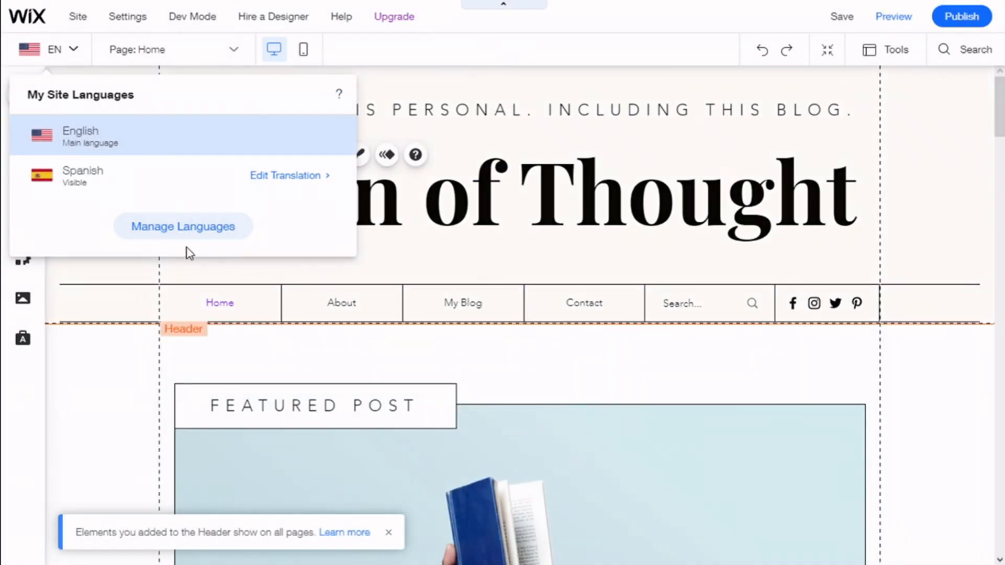
Switch to the Spanish version and review the translated Home page from the header down to the contact form.
click(99, 177)
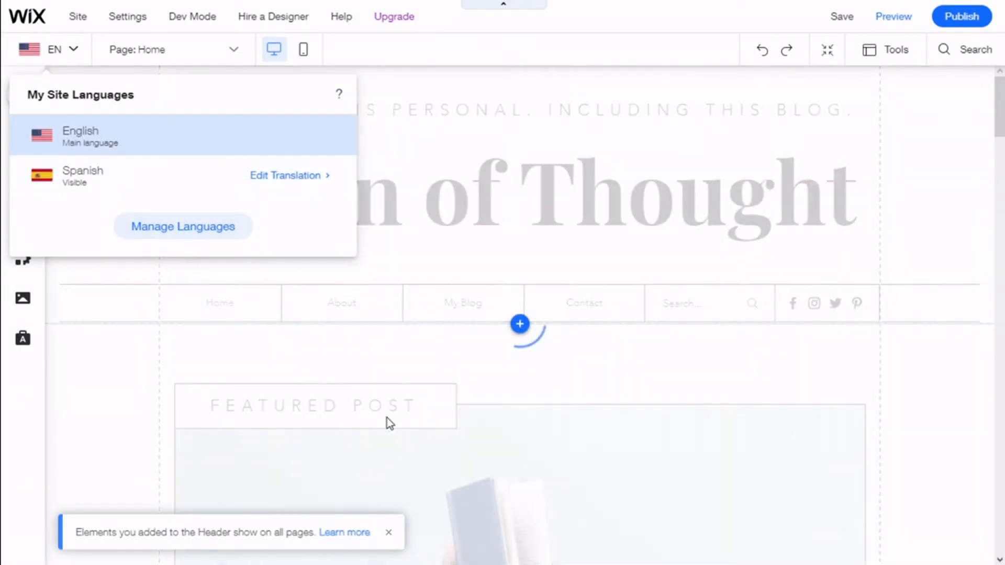
scroll(540, 419, down, 8)
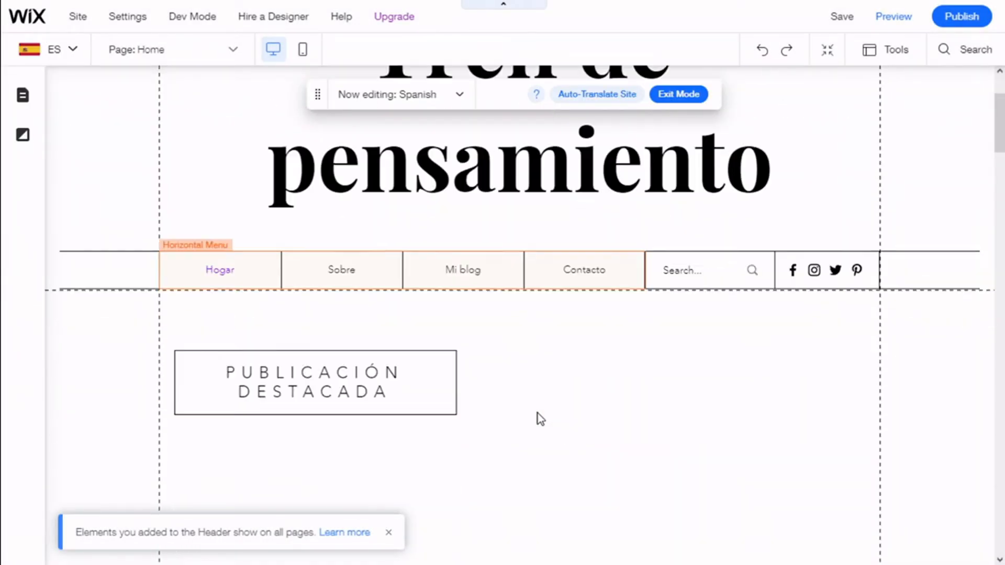
scroll(537, 414, down, 12)
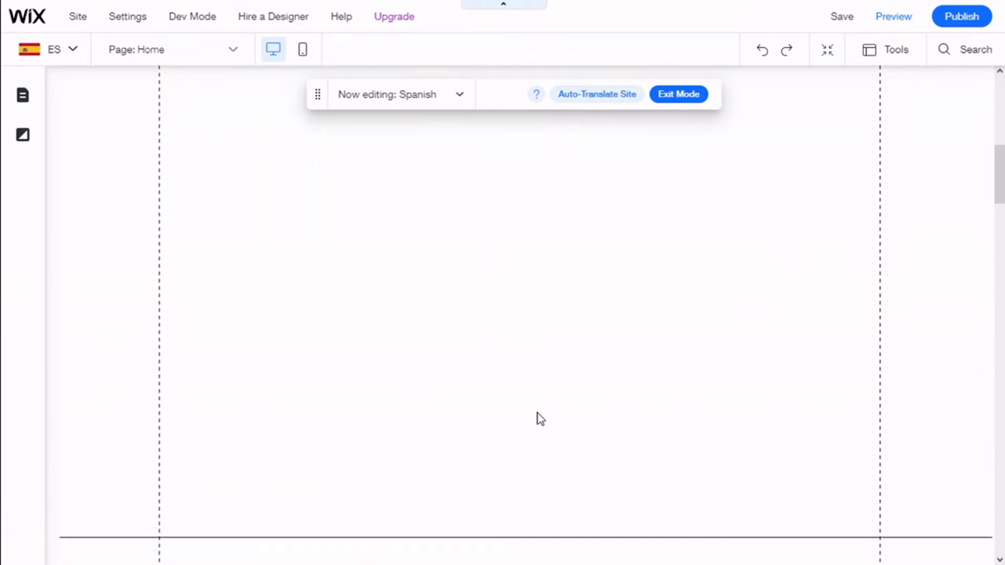
scroll(538, 414, down, 10)
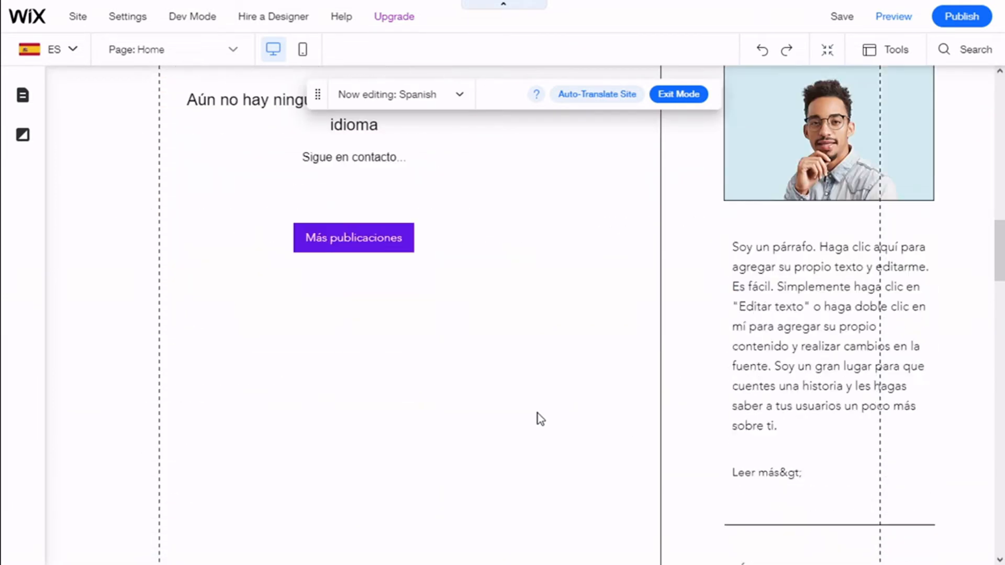
scroll(541, 419, down, 20)
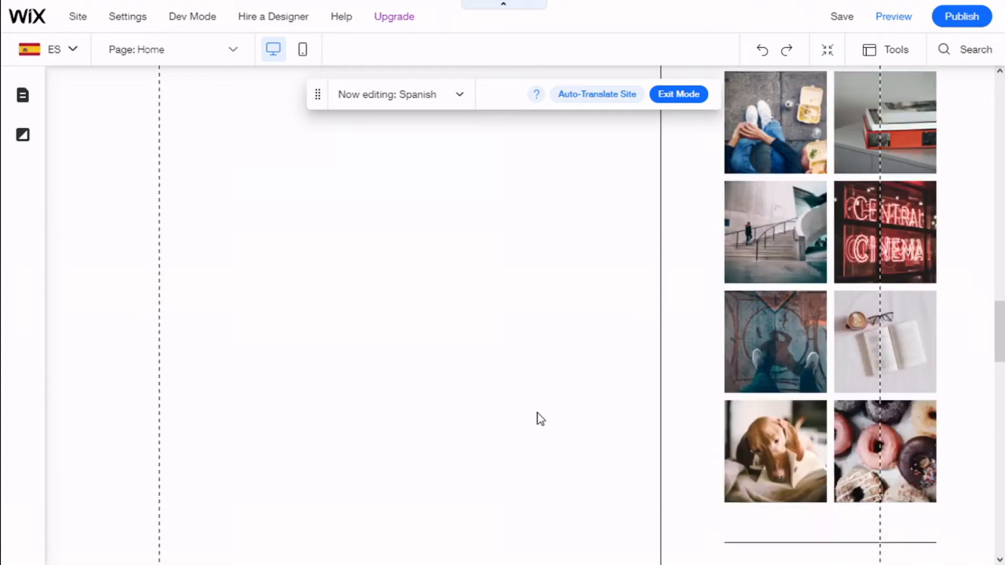
scroll(552, 427, down, 4)
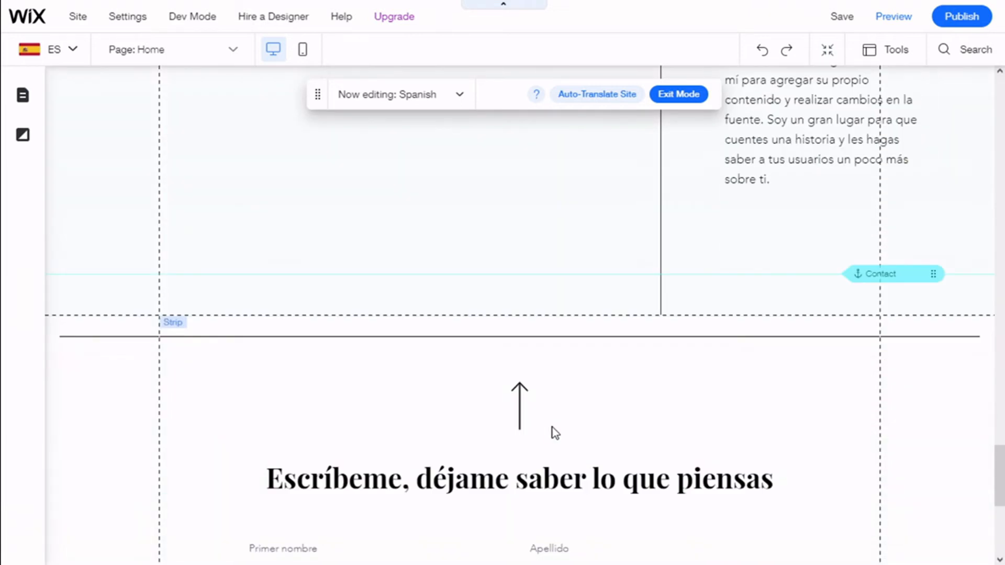
scroll(552, 428, up, 20)
scroll(554, 428, up, 15)
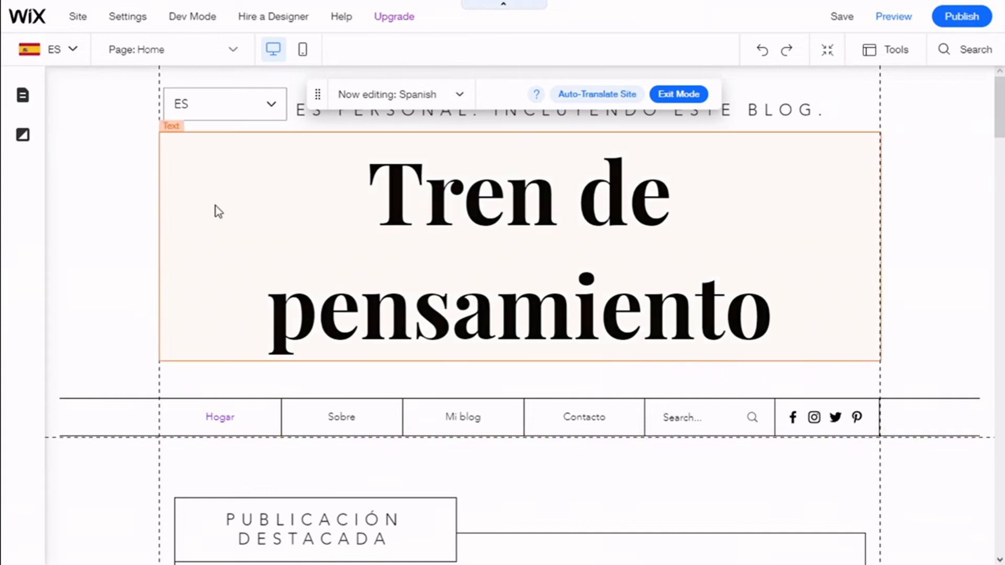
Narrow the language menu in the header to just fit its ES label, accepting the change for all site languages.
click(209, 106)
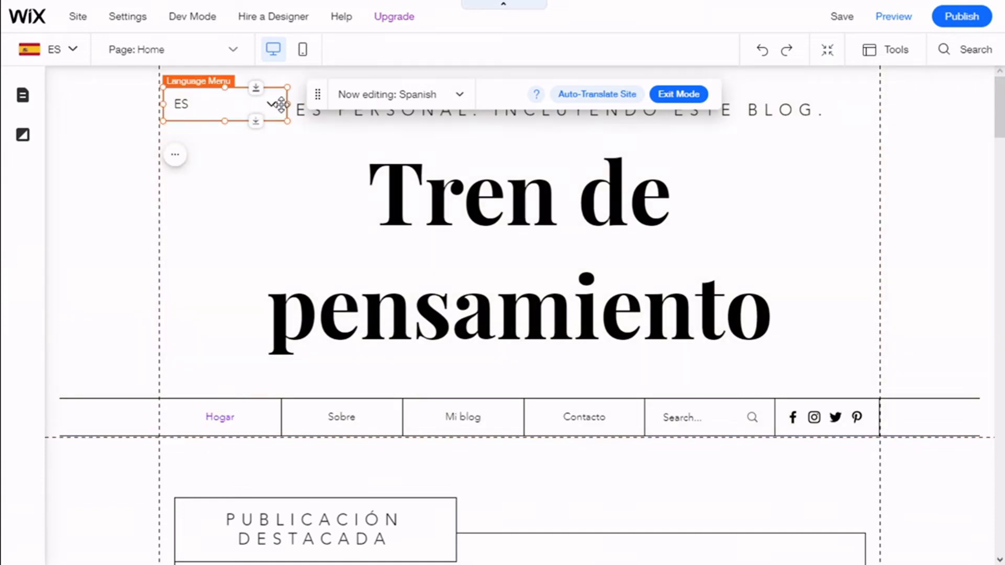
drag(258, 104, 208, 107)
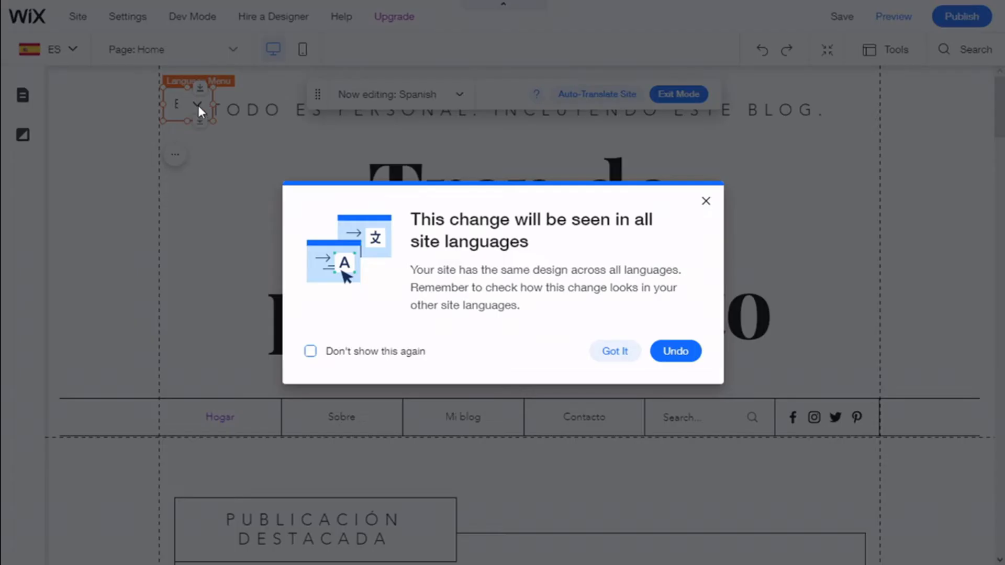
click(706, 201)
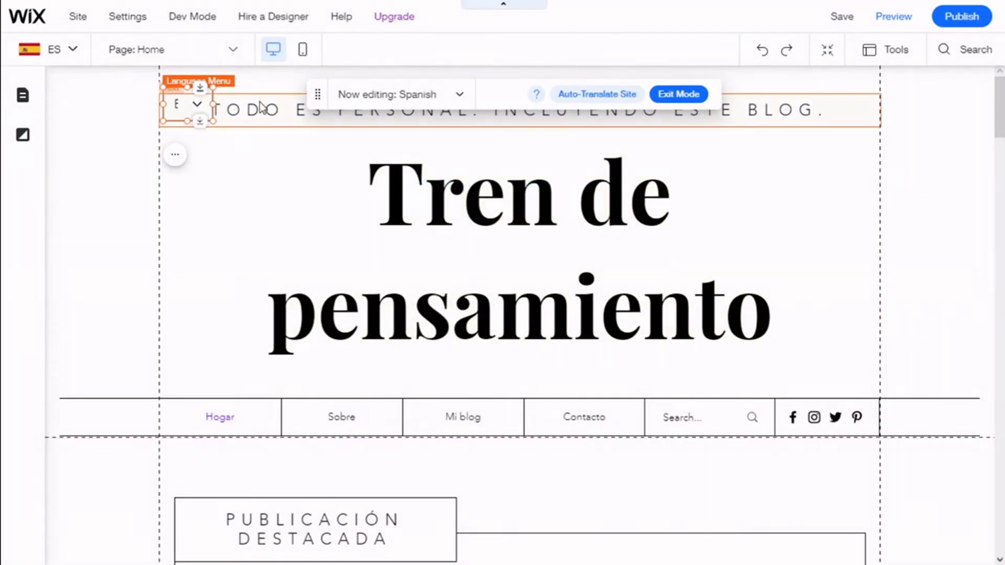
drag(219, 104, 231, 105)
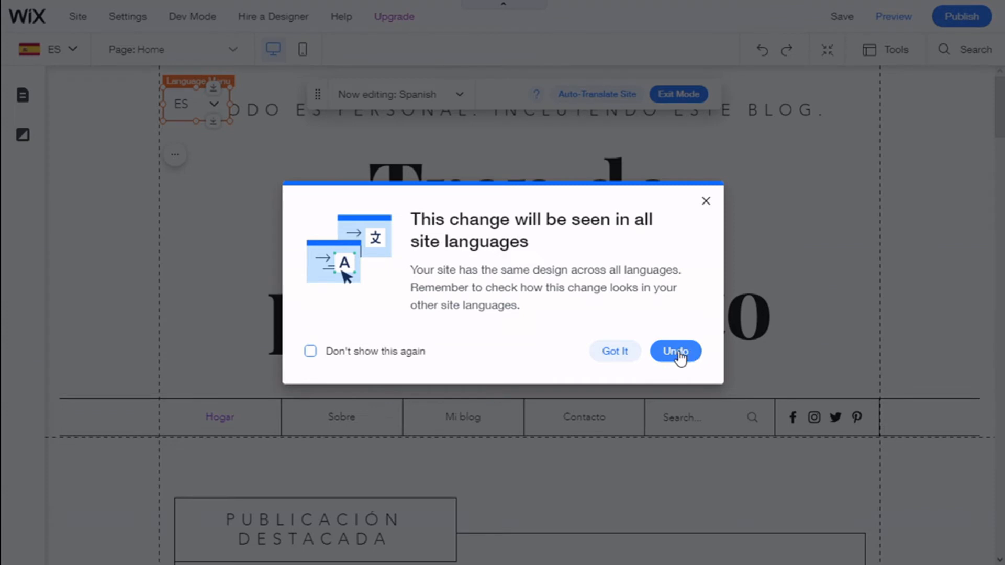
click(627, 358)
Move the language menu into the navigation bar just past the social icons, and stop the all-languages notice from showing again.
drag(189, 103, 913, 449)
click(411, 352)
click(613, 351)
drag(903, 460, 901, 417)
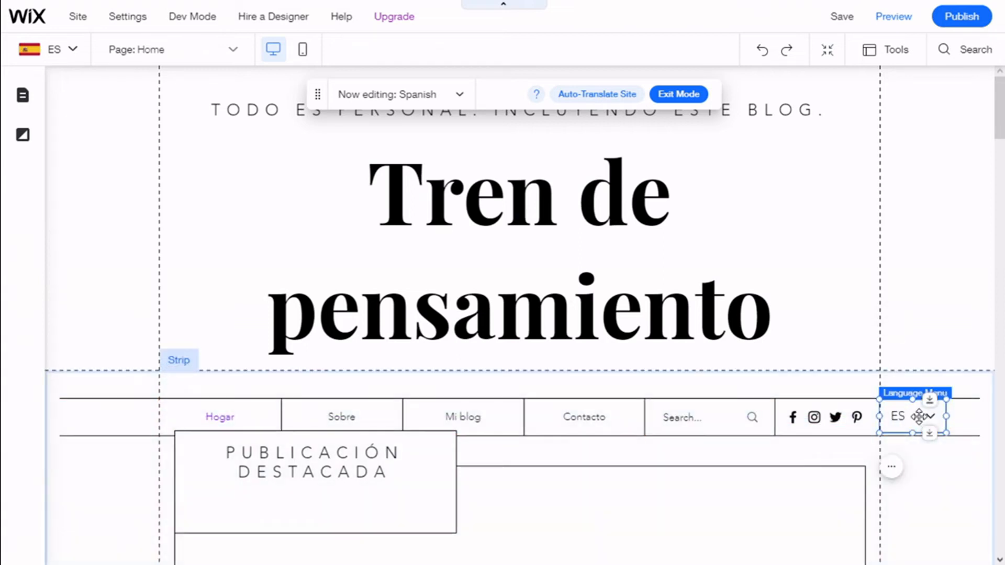
scroll(942, 404, down, 2)
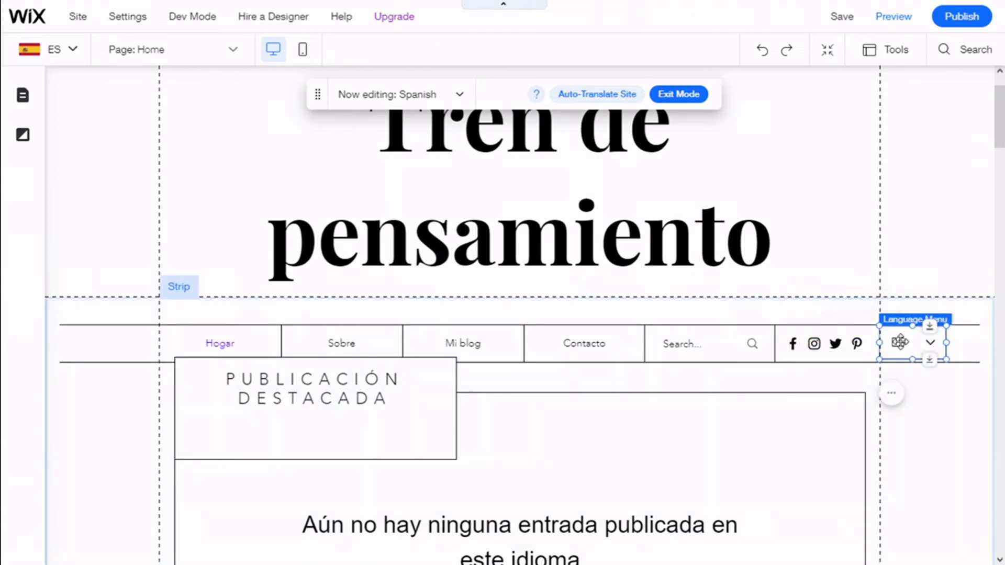
drag(898, 352, 913, 351)
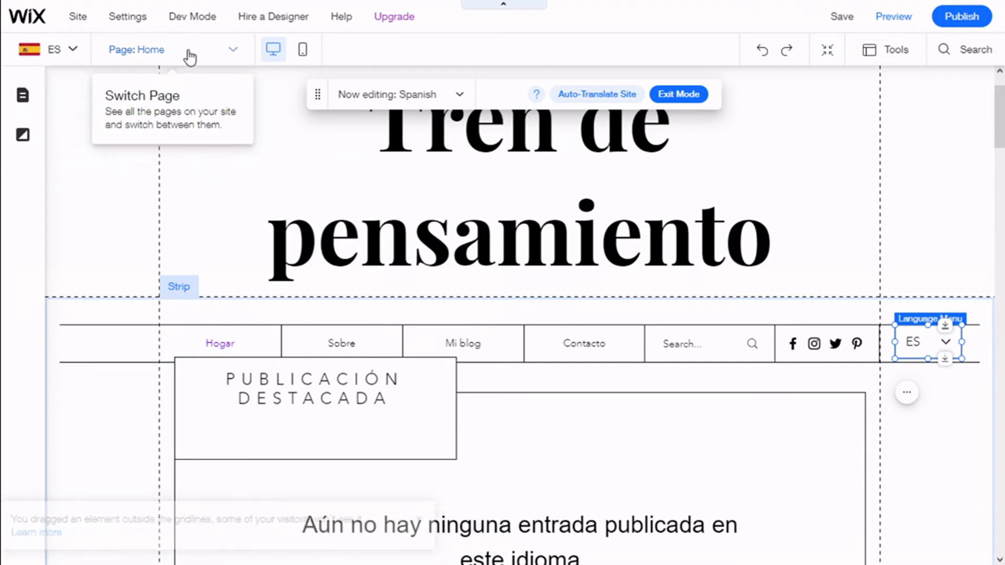
Switch back to editing the English site and move its language menu into the navigation bar beside the social icons.
click(58, 53)
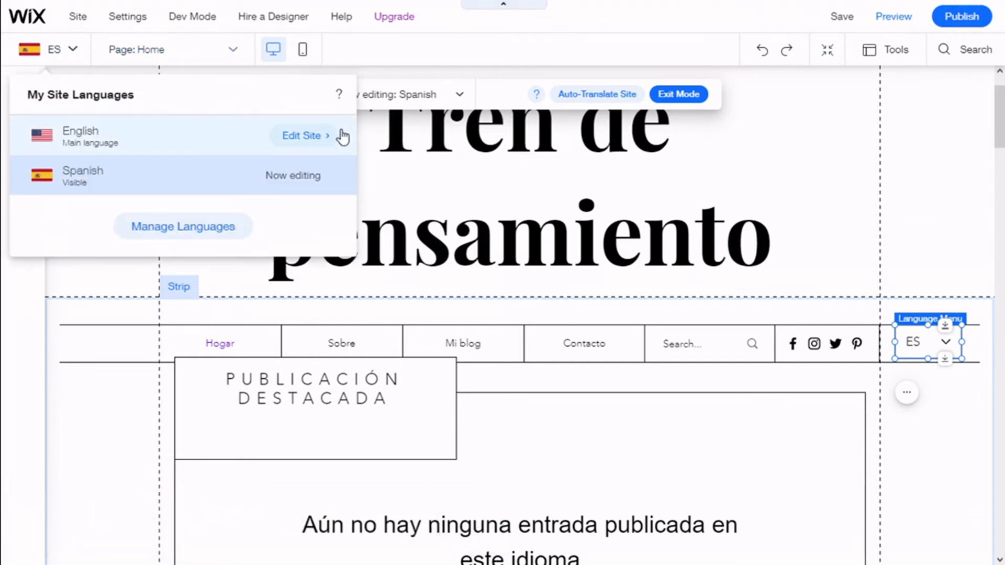
click(202, 153)
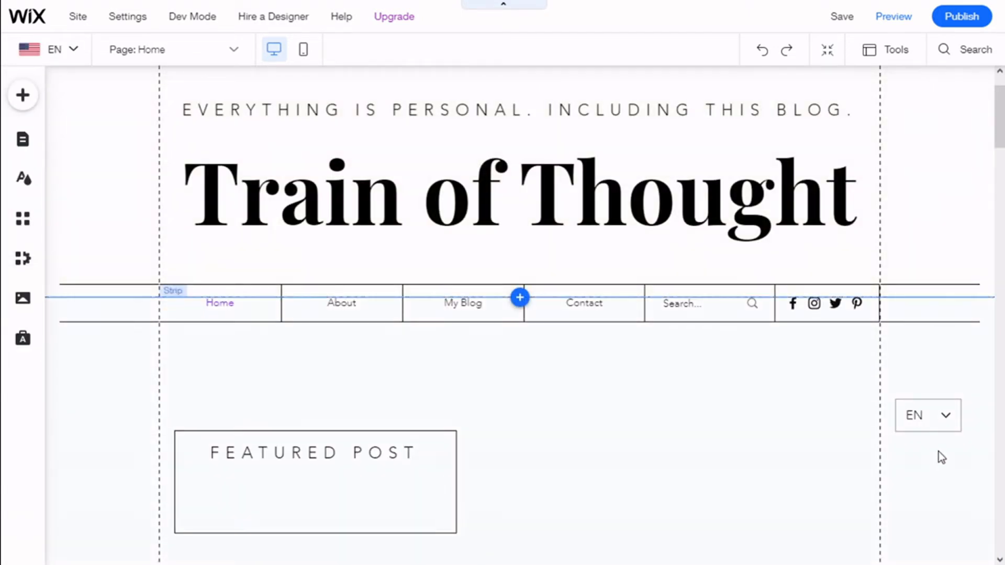
click(913, 423)
drag(917, 360, 901, 245)
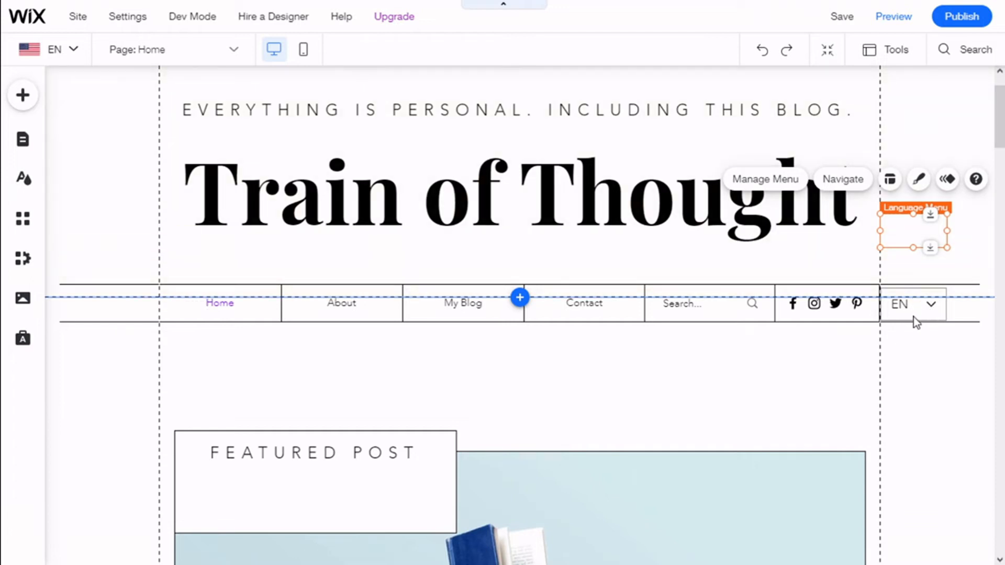
Turn on flags in the language menu's layout and review its flag style, language display and alignment options.
click(791, 179)
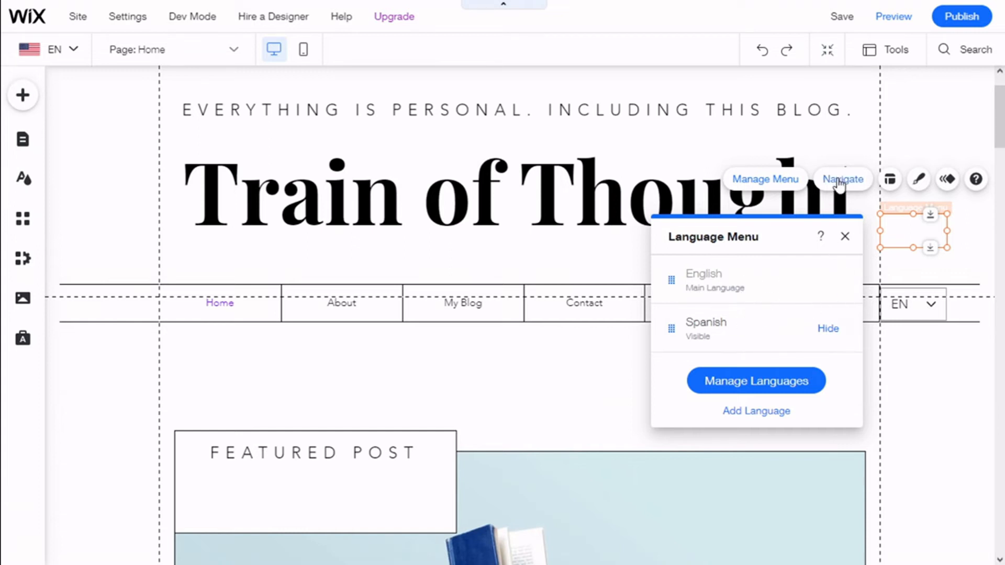
click(893, 181)
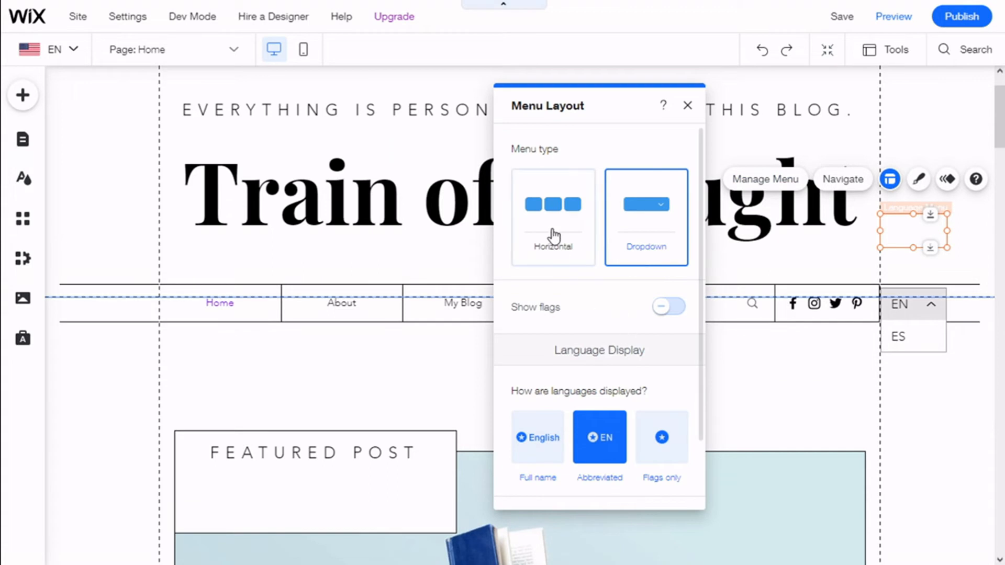
scroll(580, 345, down, 3)
scroll(529, 348, up, 3)
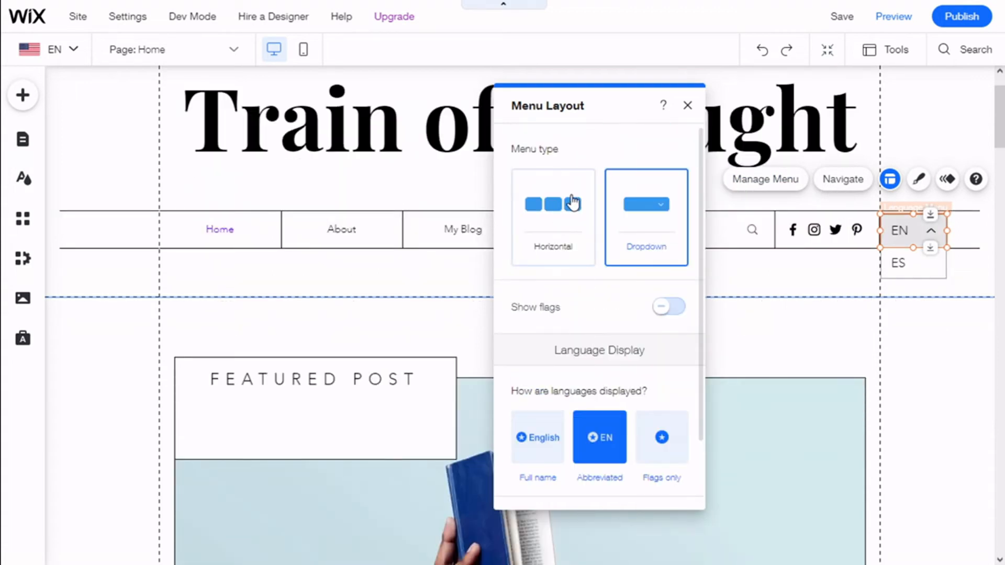
click(671, 313)
scroll(670, 304, down, 2)
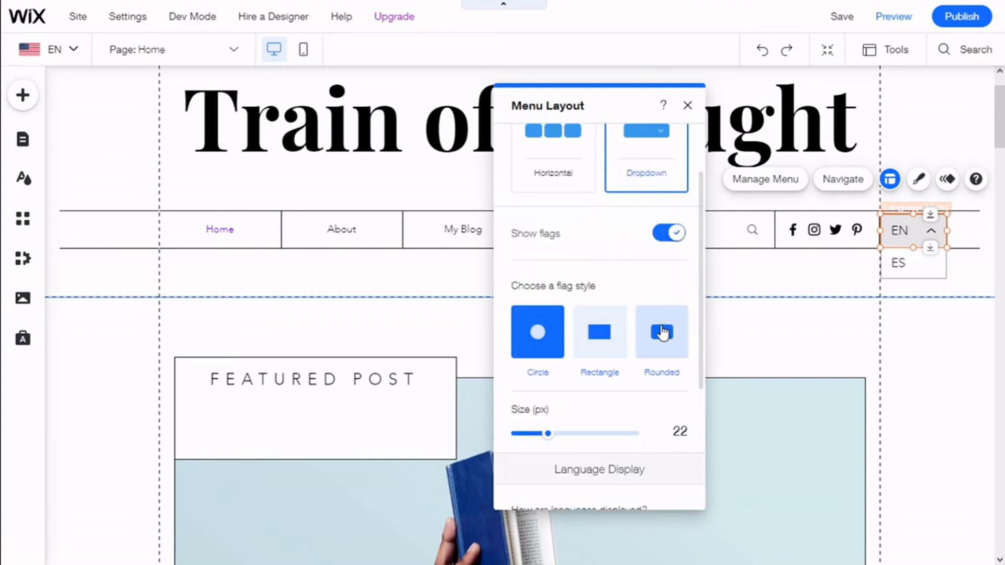
scroll(617, 273, down, 3)
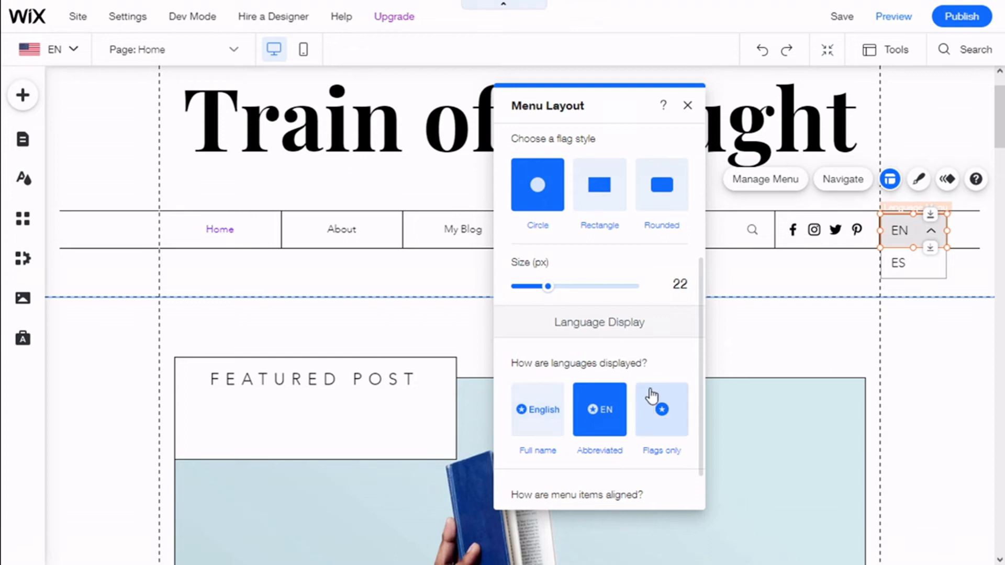
scroll(649, 396, down, 1)
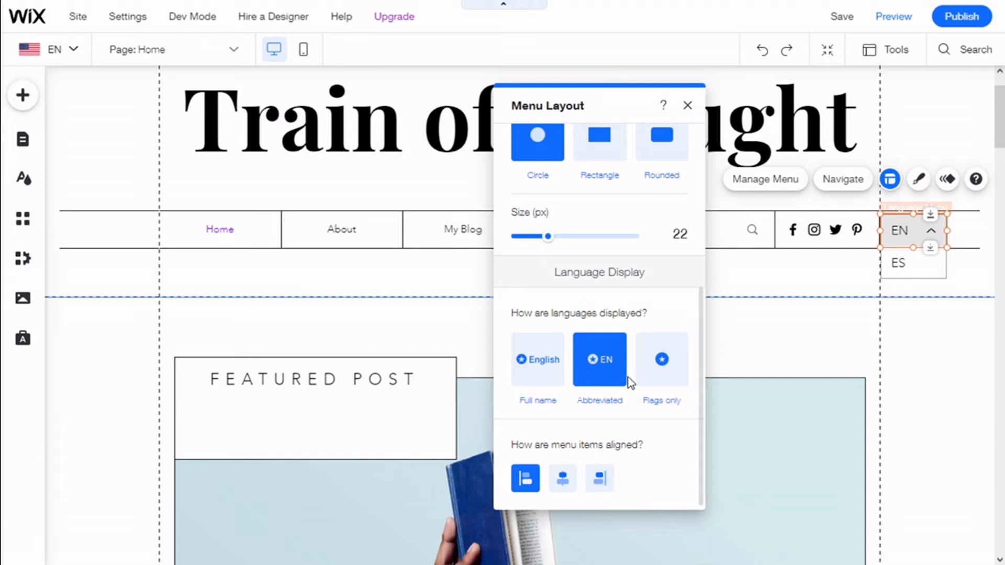
Close the language menu's layout settings and open its custom design settings.
scroll(626, 372, up, 5)
click(688, 105)
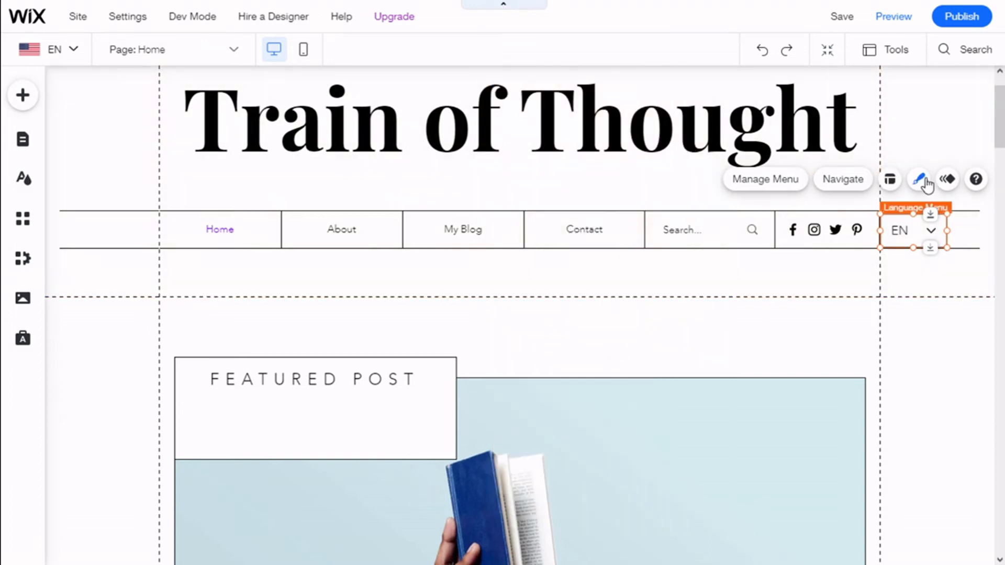
click(919, 180)
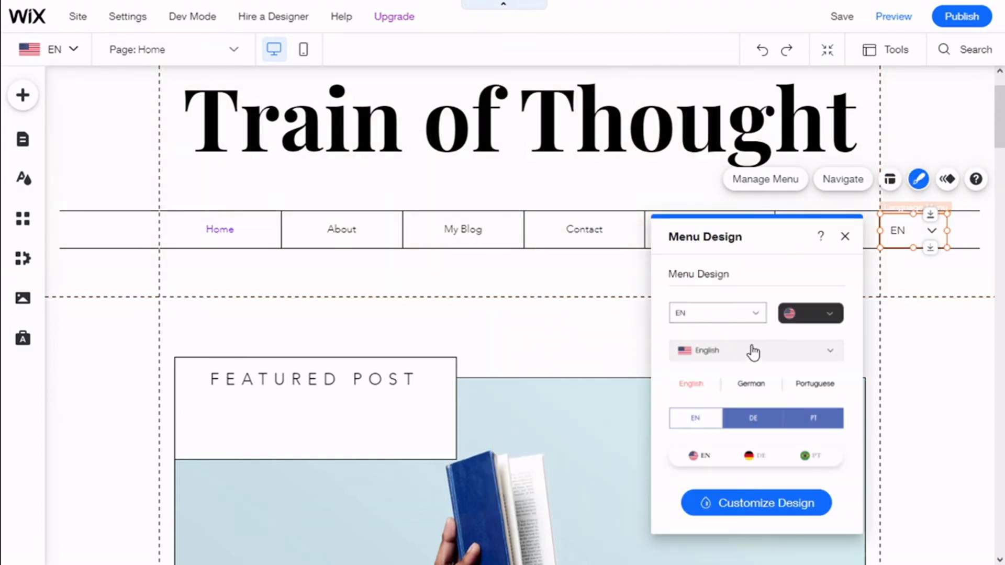
click(820, 316)
click(759, 506)
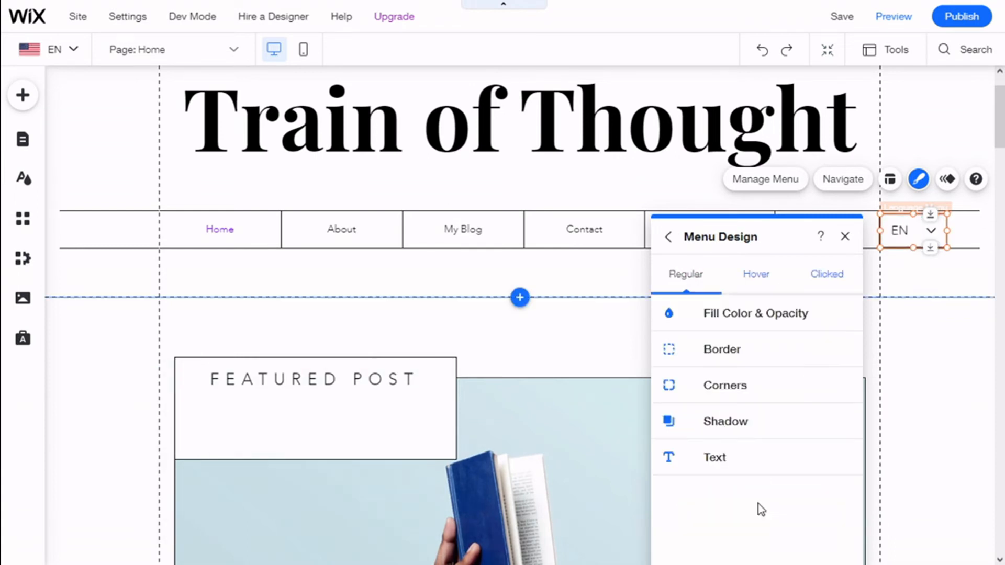
Review the language menu's regular-state design options for fill color and opacity, border, corners, shadow and text.
click(727, 319)
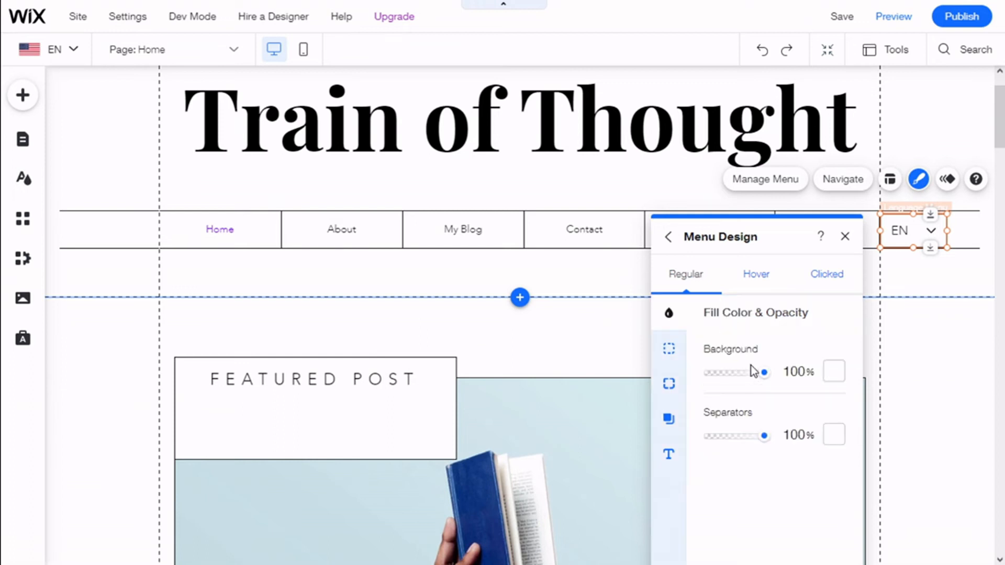
click(670, 350)
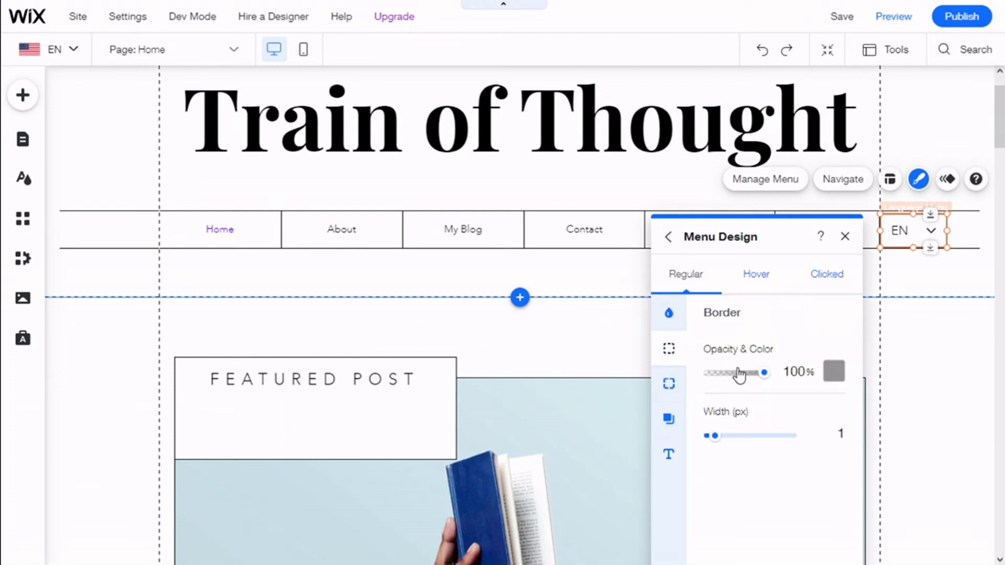
click(669, 384)
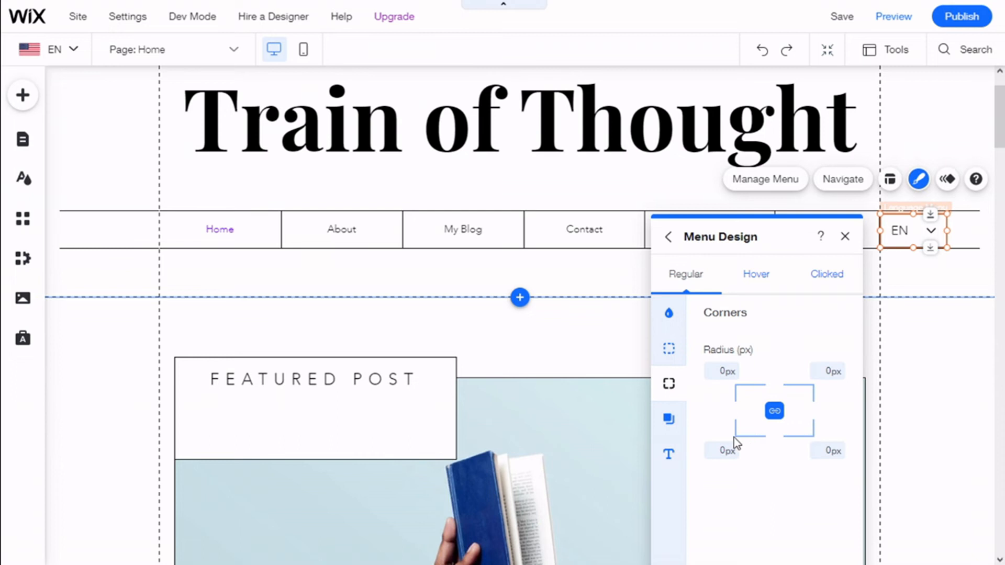
click(672, 419)
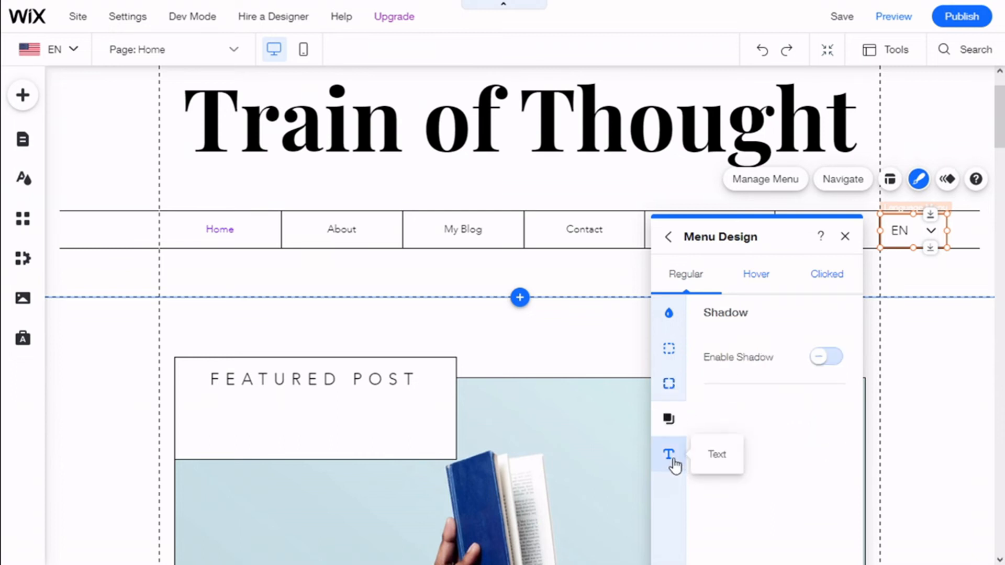
click(670, 456)
scroll(867, 414, down, 1)
scroll(797, 474, up, 1)
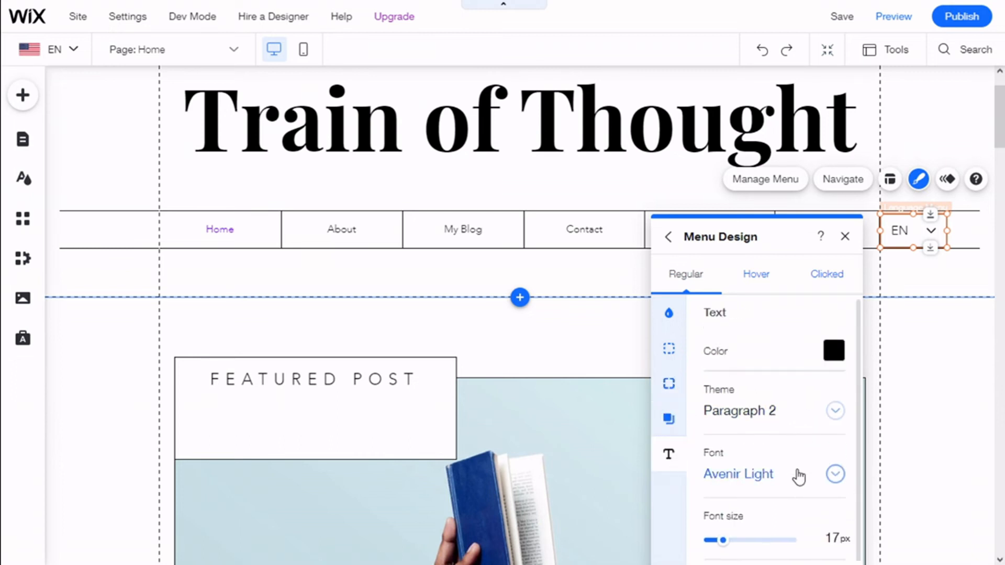
scroll(819, 366, down, 1)
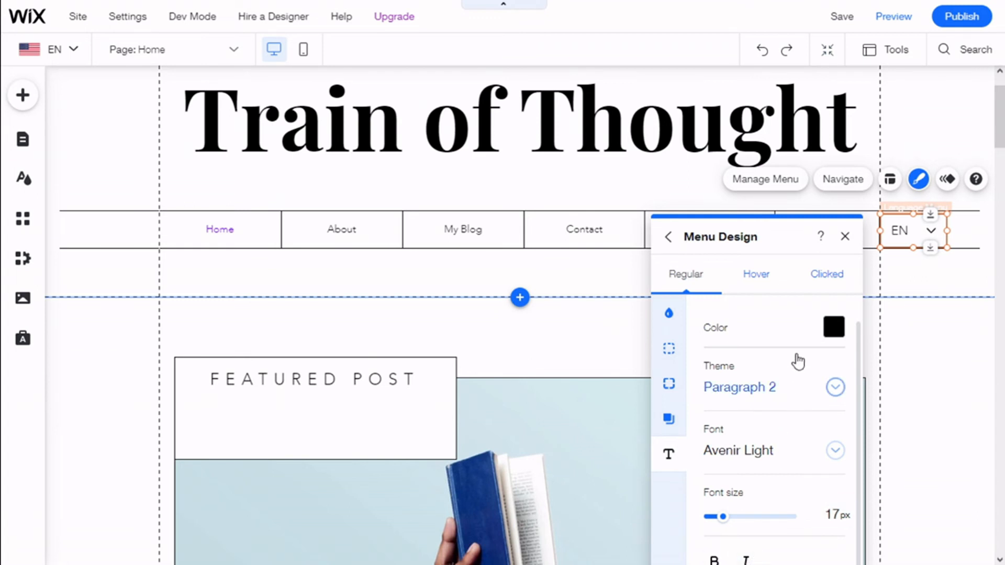
Review the language menu's hover and clicked design options for fill and text, and close the design settings.
click(757, 277)
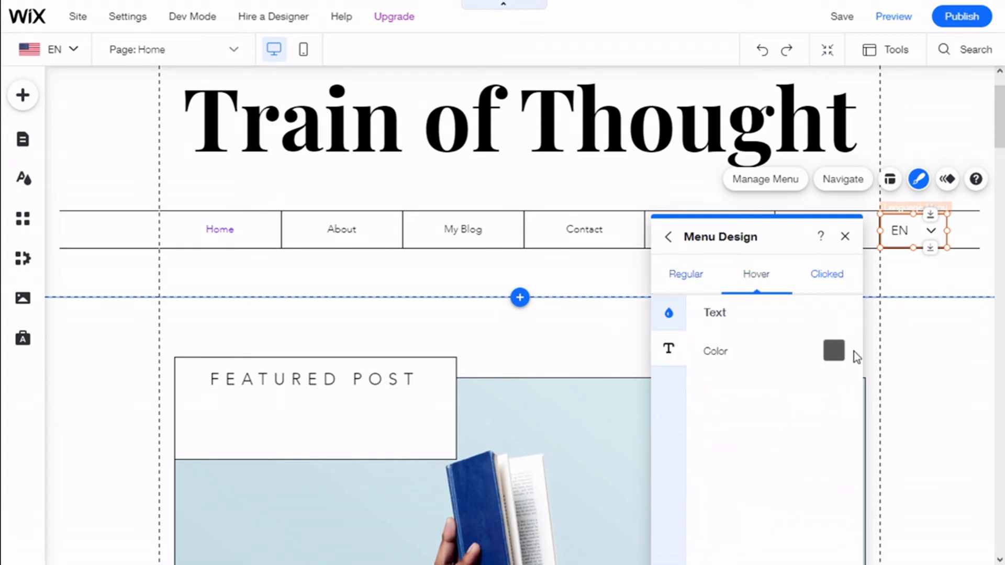
click(829, 276)
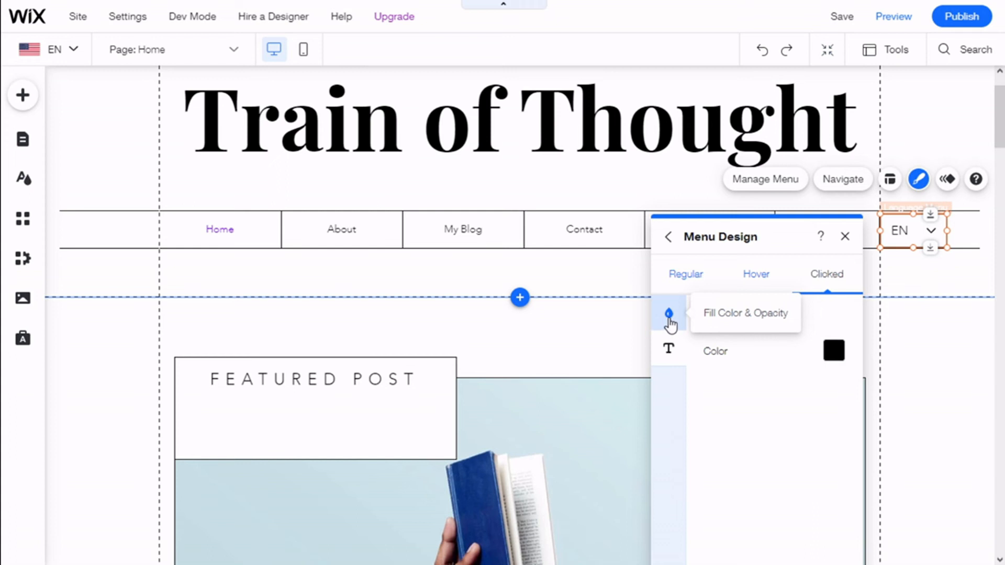
click(668, 314)
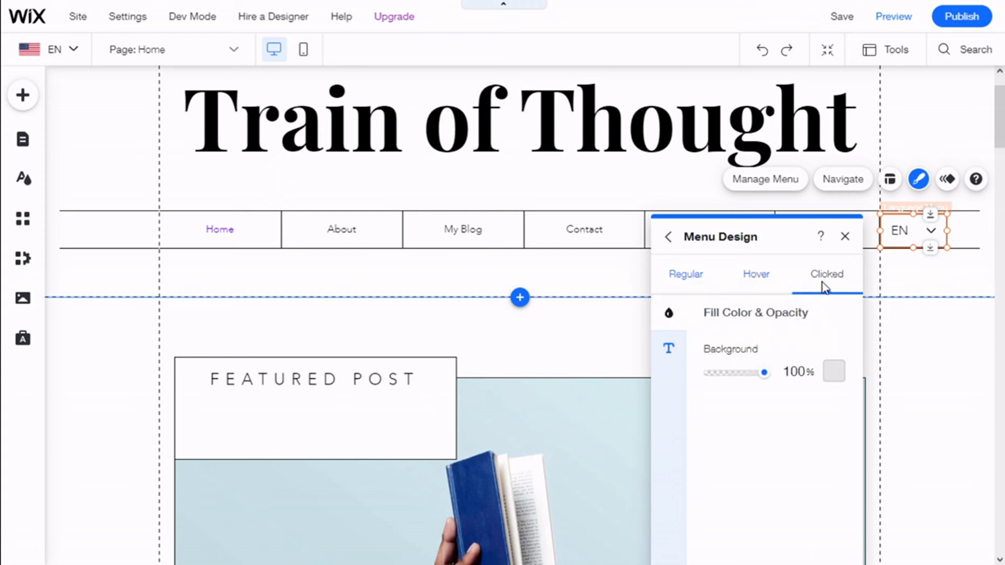
click(668, 348)
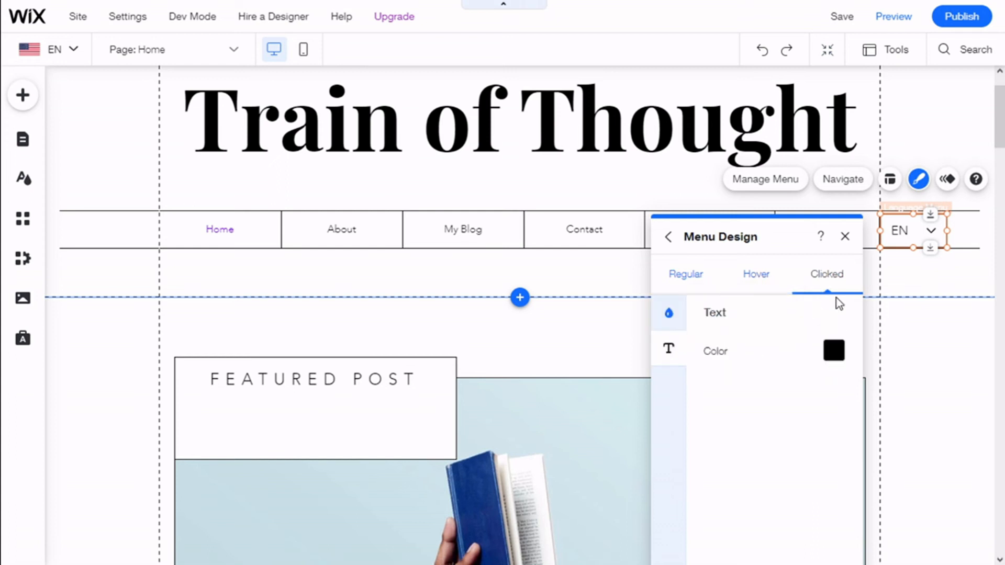
click(841, 240)
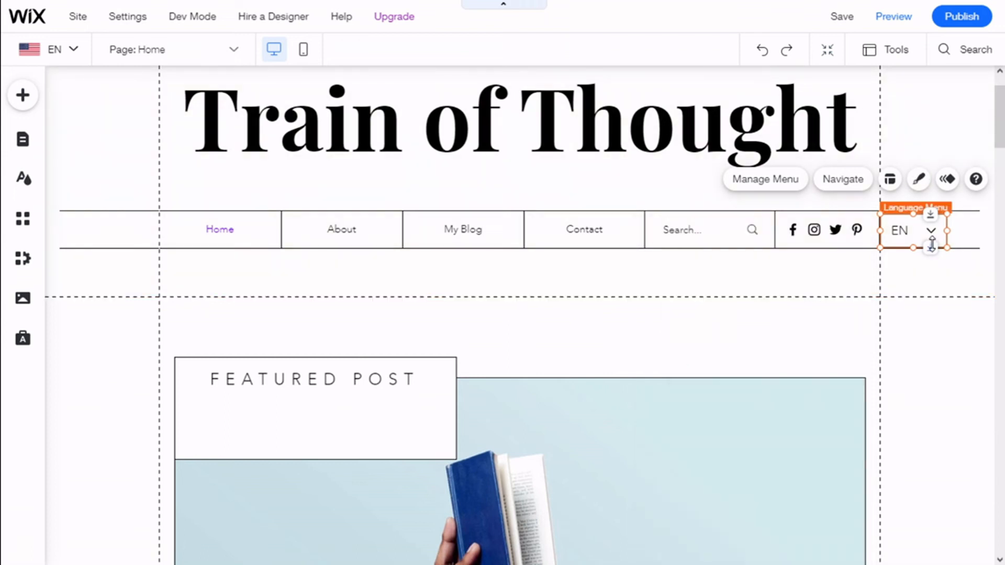
Go to the Multilingual page of the site's dashboard and check which actions are available for Spanish.
scroll(926, 246, up, 2)
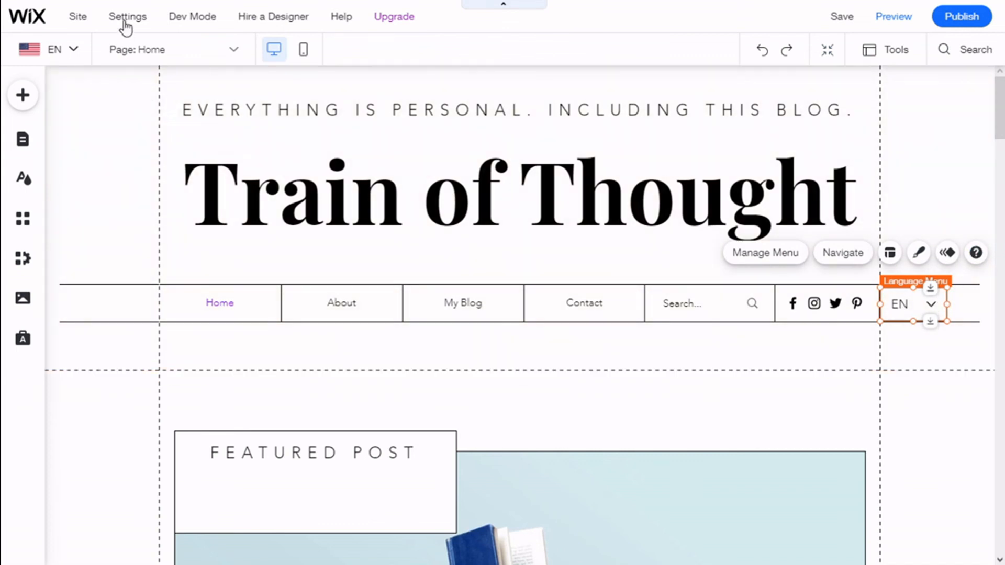
mouse_move(128, 20)
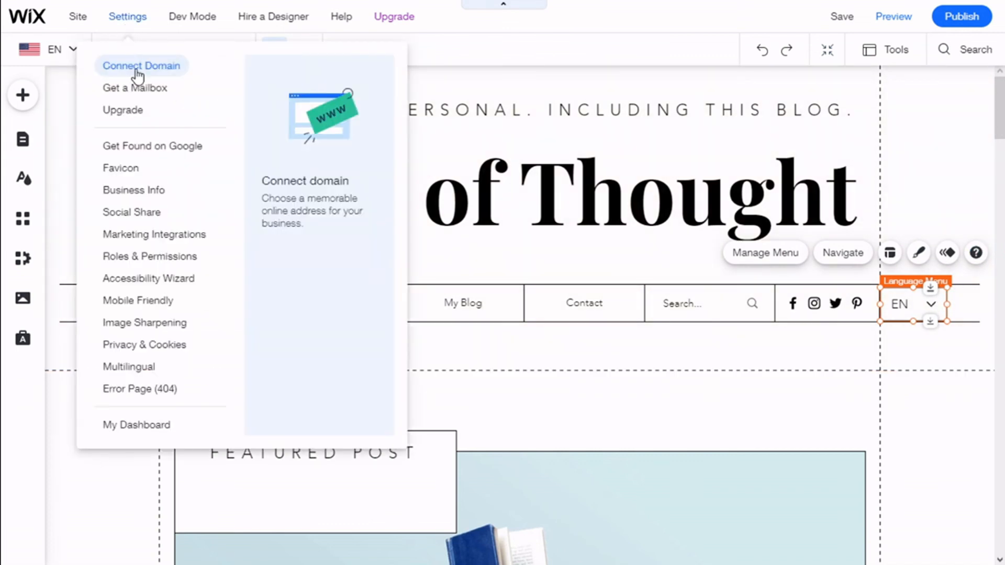
click(149, 425)
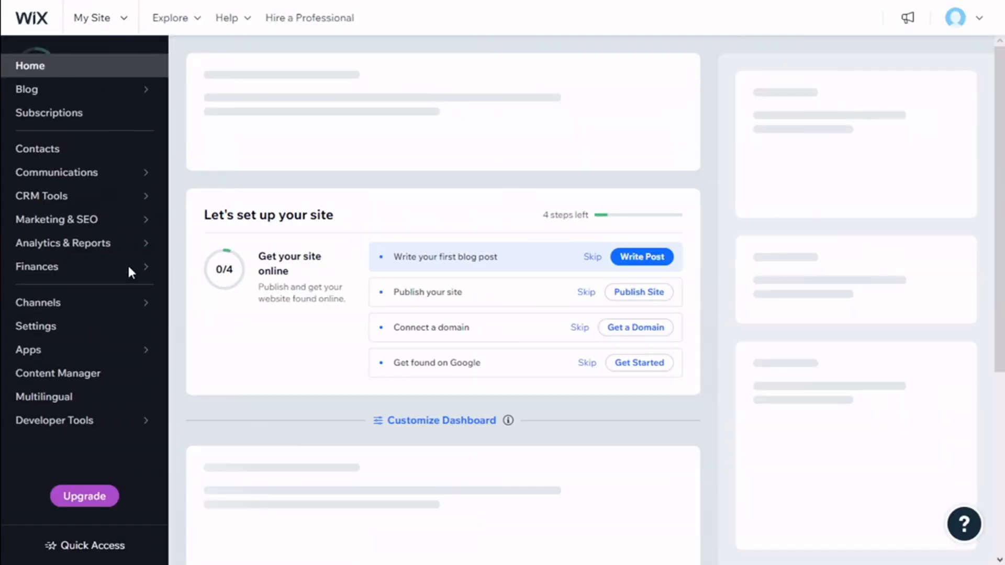
scroll(90, 321, down, 1)
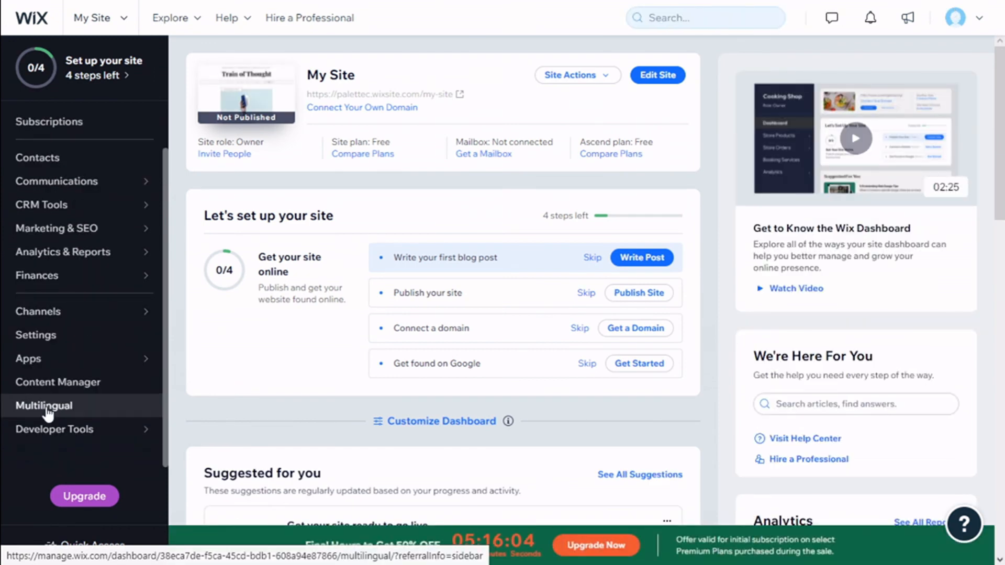
click(47, 413)
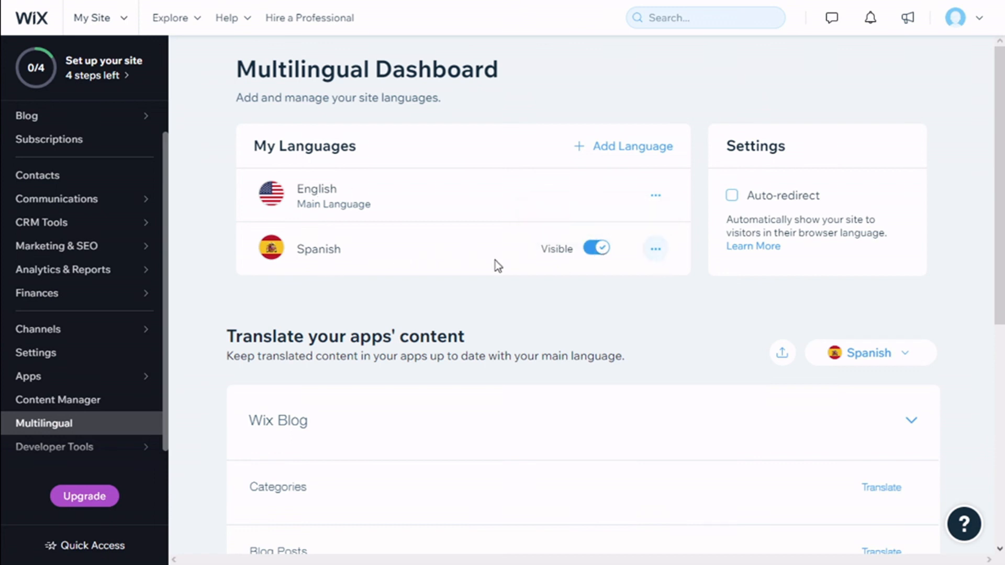
click(661, 256)
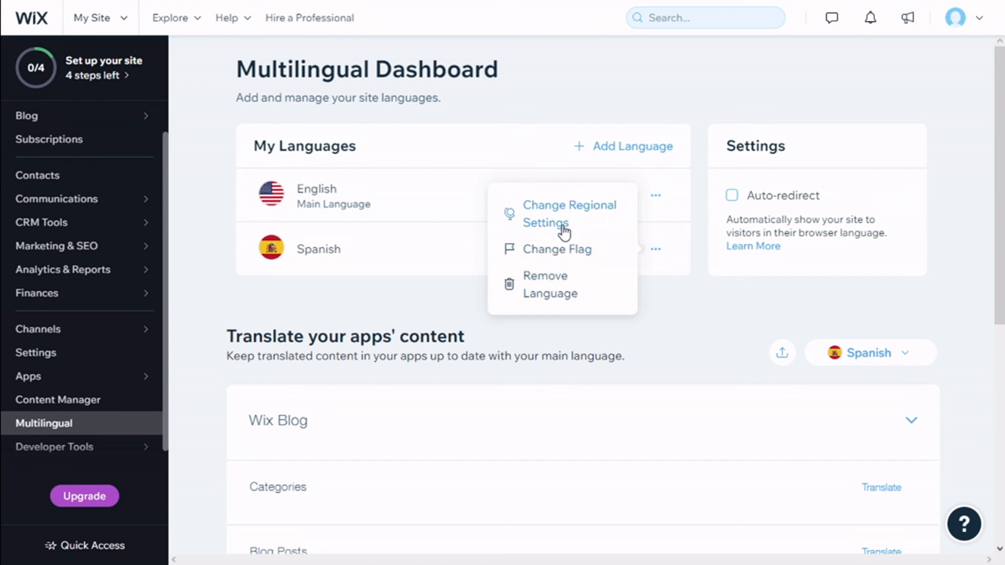
click(702, 277)
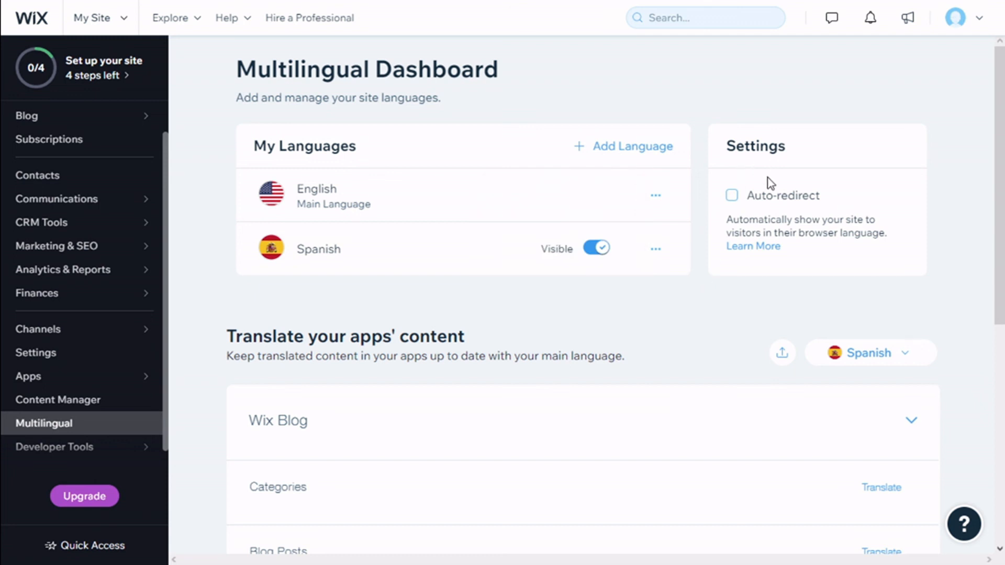